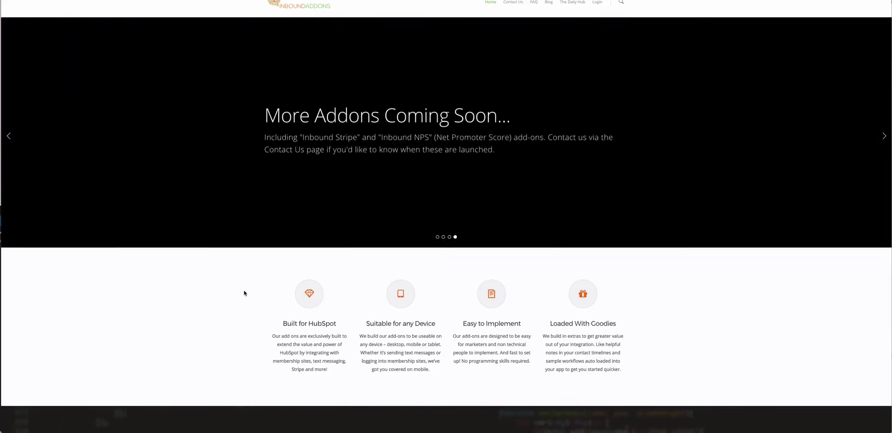
# Slide the homepage carousel to Inbound SMS and open its addon product page.
pyautogui.click(884, 137)
pyautogui.click(883, 136)
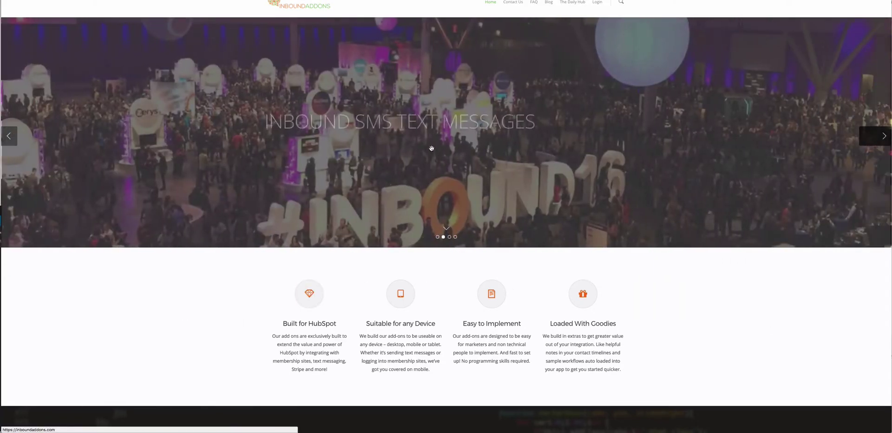
pyautogui.click(288, 163)
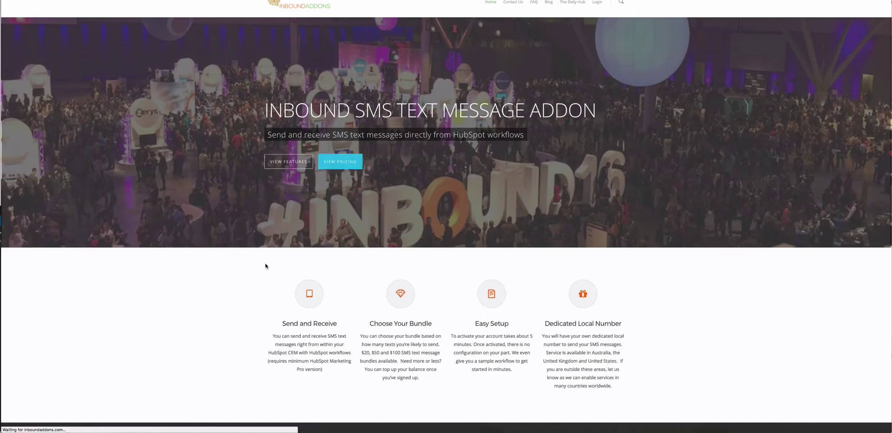
pyautogui.scroll(-20, 270, 286)
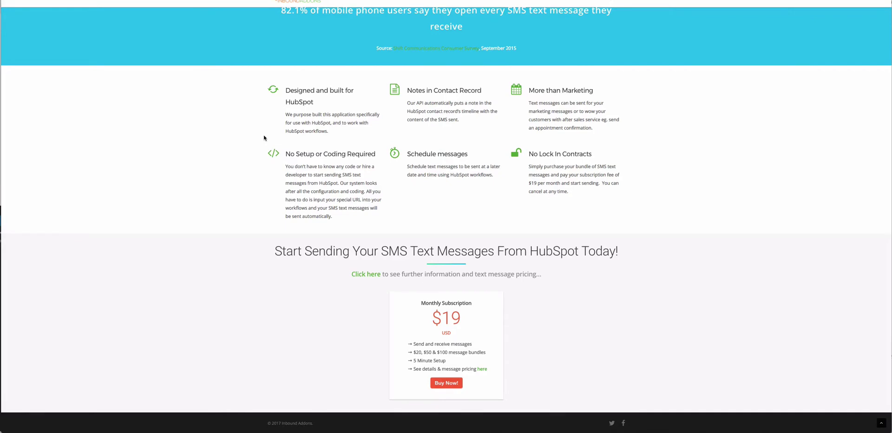
# Start the SMS subscription purchase and fill billing details from a saved address.
pyautogui.click(447, 382)
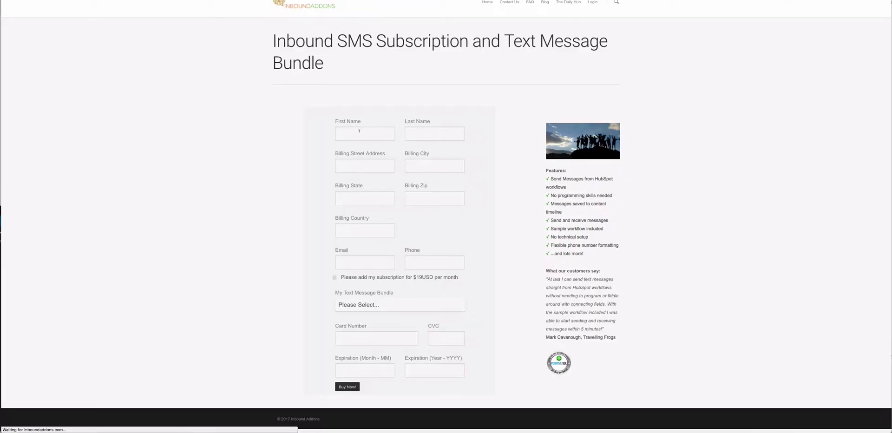
pyautogui.write('Sa')
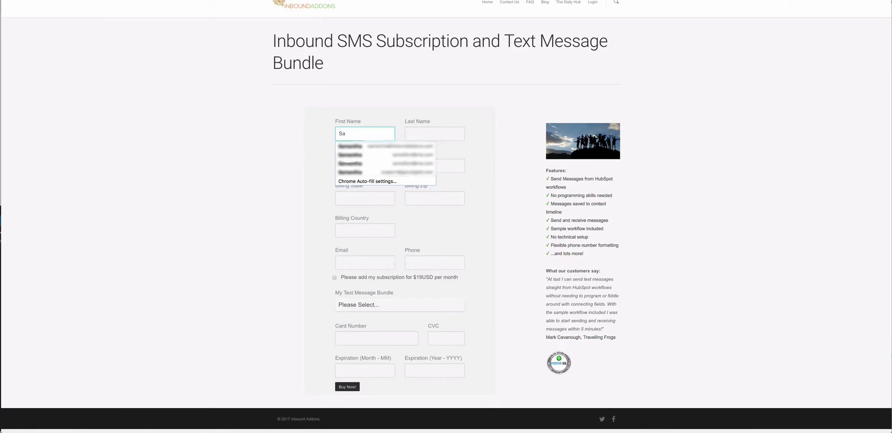
pyautogui.click(388, 172)
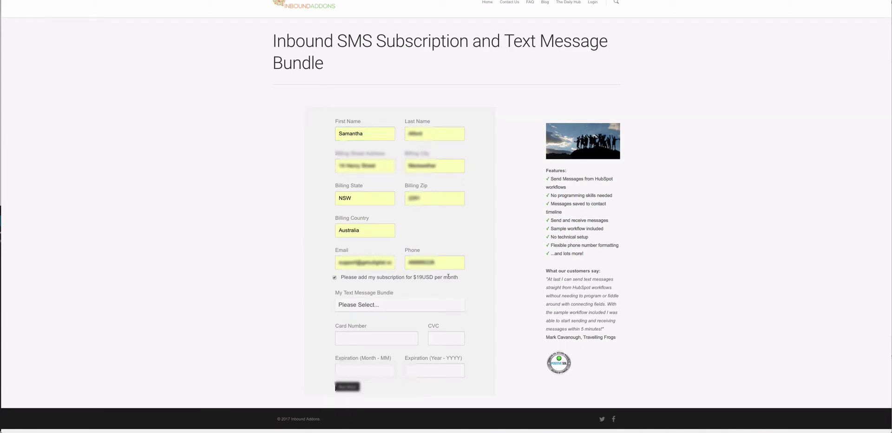
# Choose the $20 text message bundle and enter the card number.
pyautogui.click(374, 305)
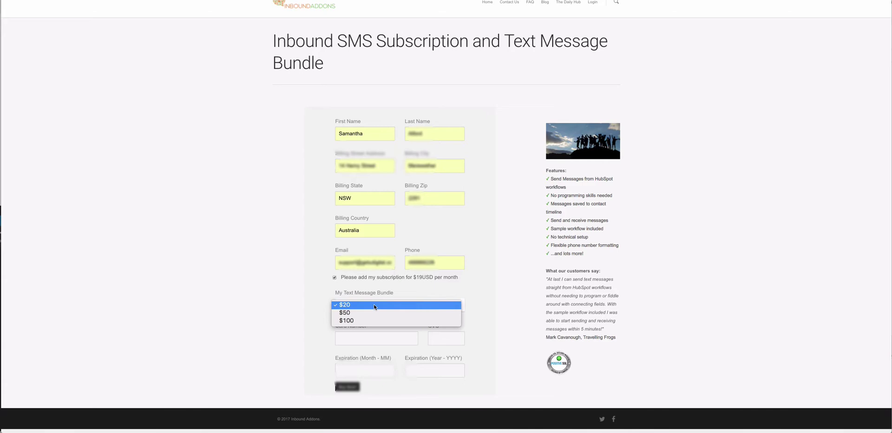
pyautogui.click(349, 305)
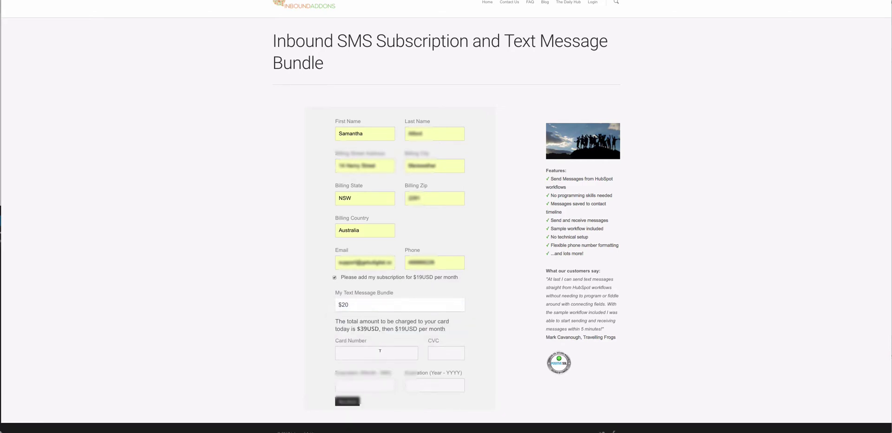
pyautogui.click(380, 350)
pyautogui.write('424')
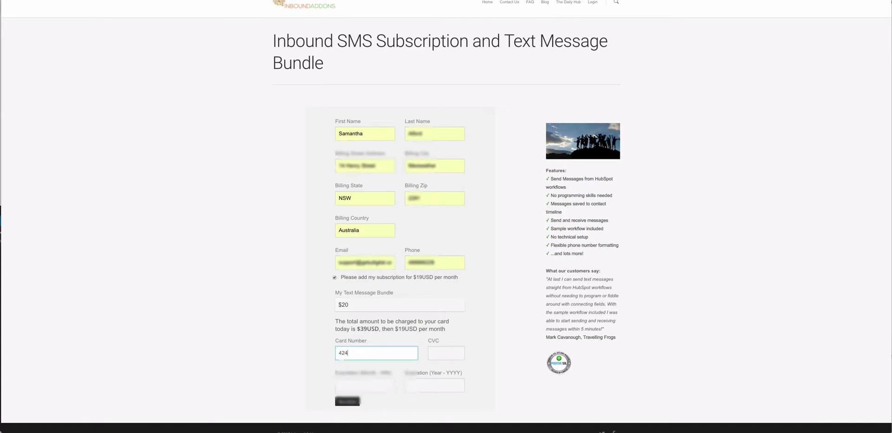
pyautogui.write('242424')
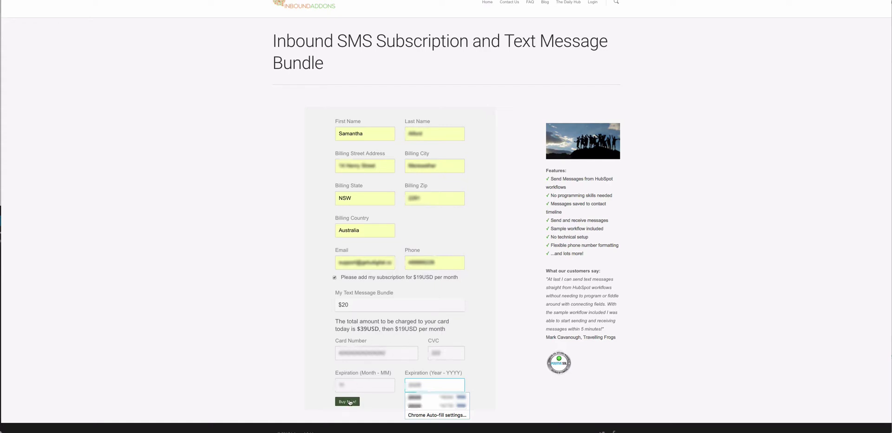
# Place the order, then fill the HubID on the setup form from the suggestion.
pyautogui.click(349, 403)
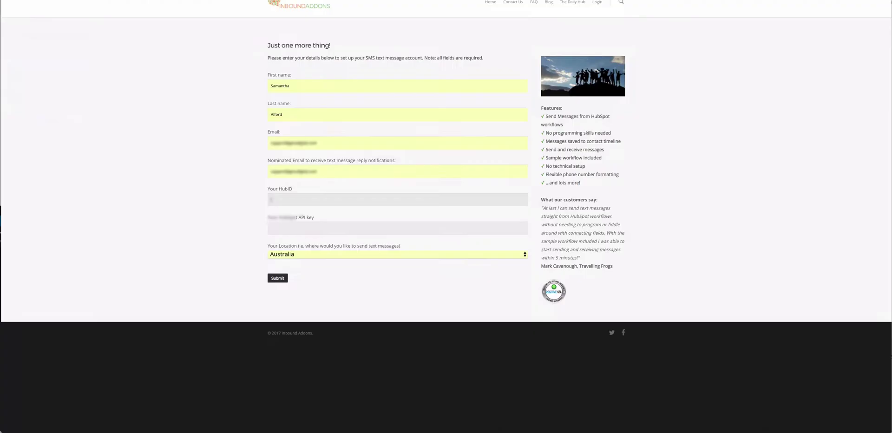
pyautogui.click(316, 199)
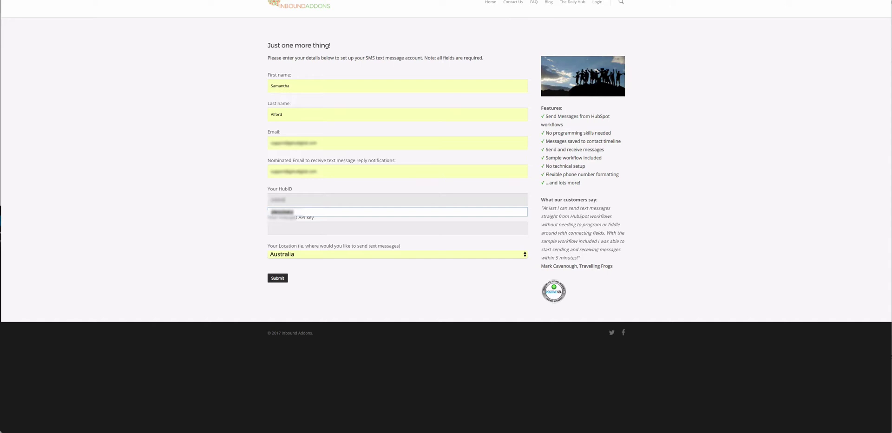
pyautogui.click(274, 228)
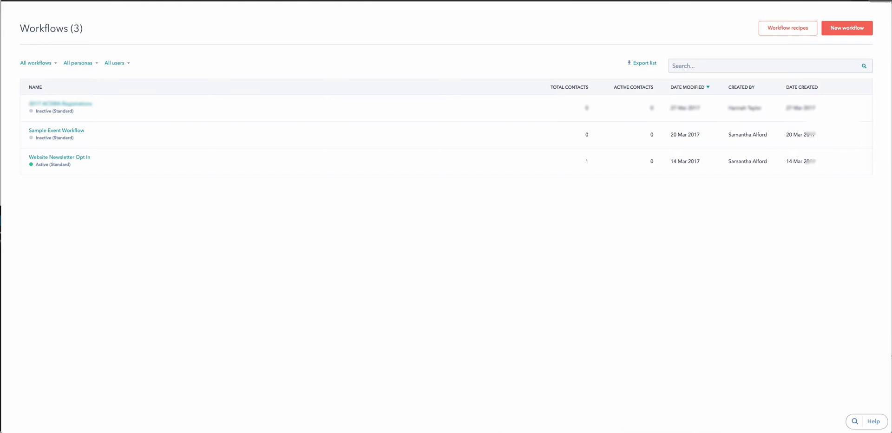
# Reveal the HubSpot API key under Integrations settings and select it for copying.
pyautogui.click(848, 3)
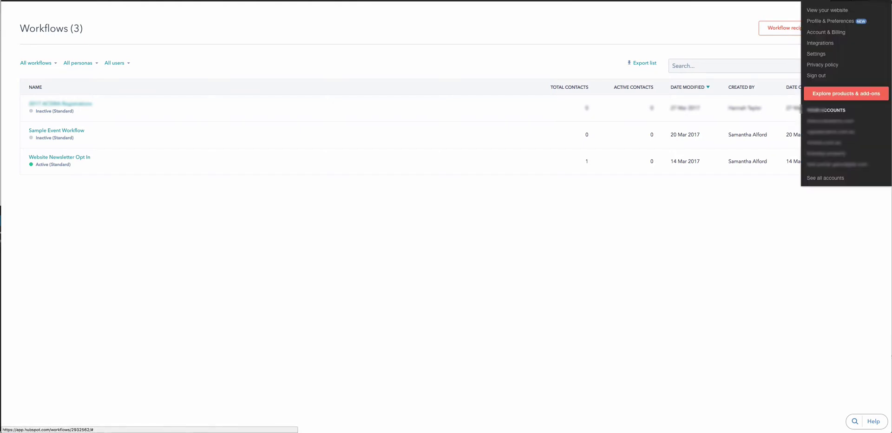
pyautogui.click(820, 42)
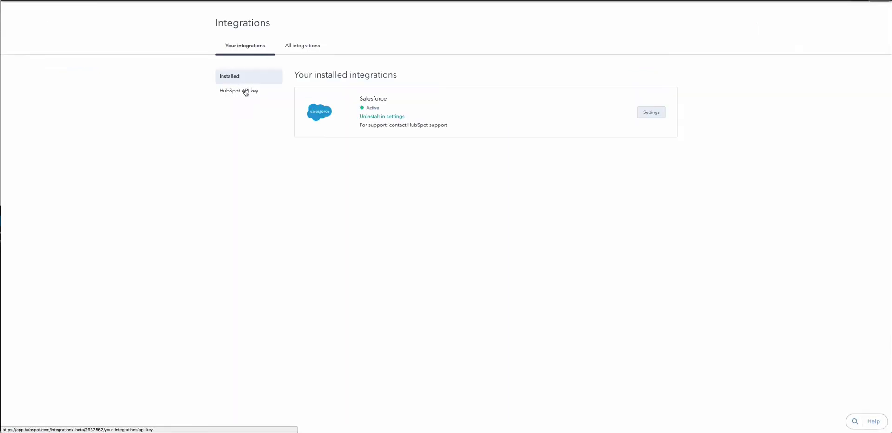
pyautogui.click(242, 91)
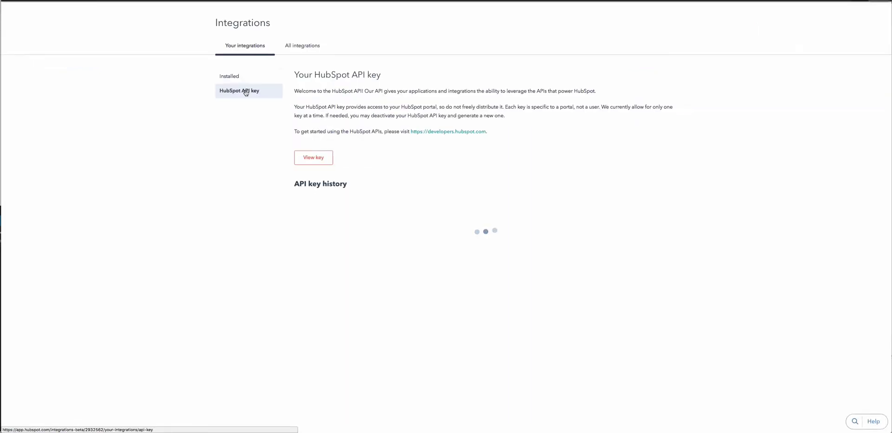
pyautogui.click(319, 158)
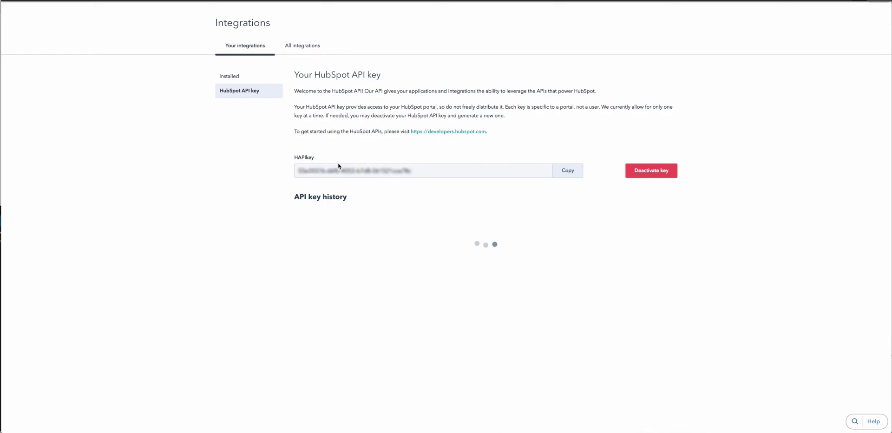
pyautogui.click(347, 170)
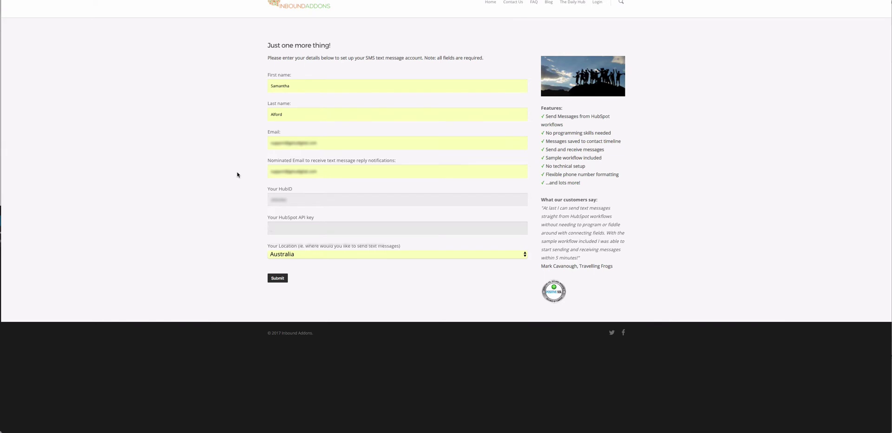
# Paste the API key, set the location to Australia, and submit the SMS setup form.
pyautogui.hotkey('ctrl', 'v')
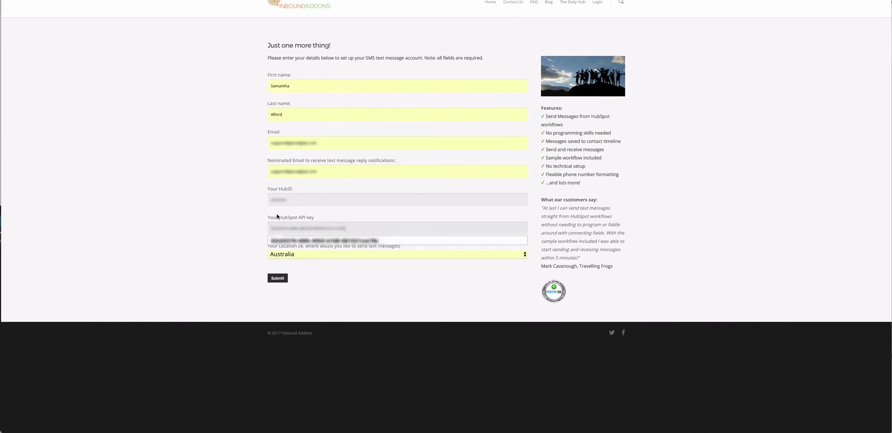
pyautogui.click(319, 241)
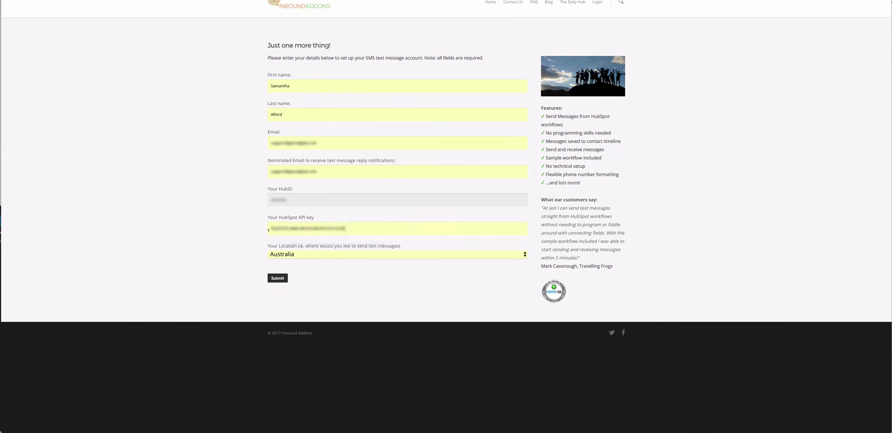
pyautogui.click(319, 255)
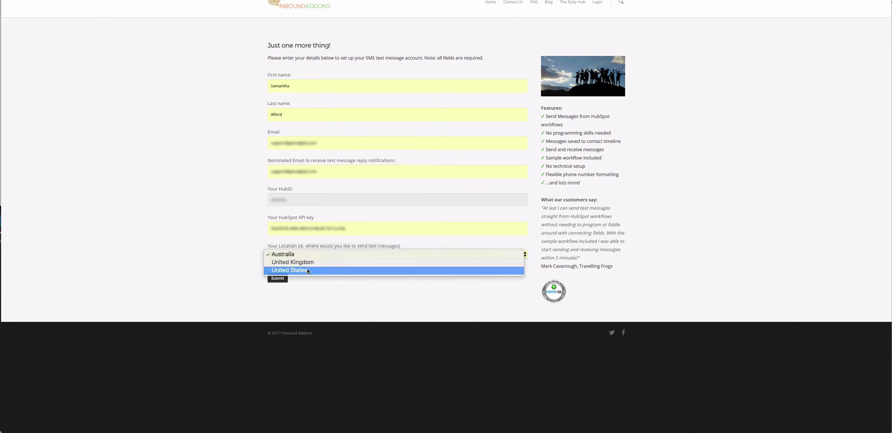
pyautogui.click(308, 268)
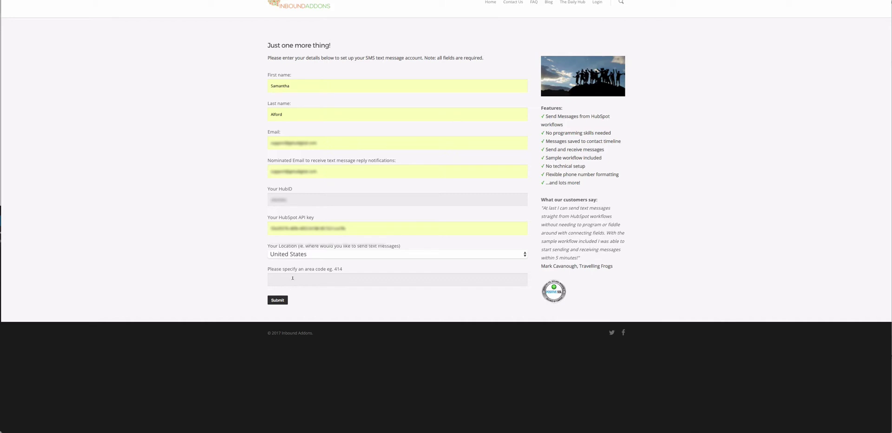
pyautogui.click(309, 256)
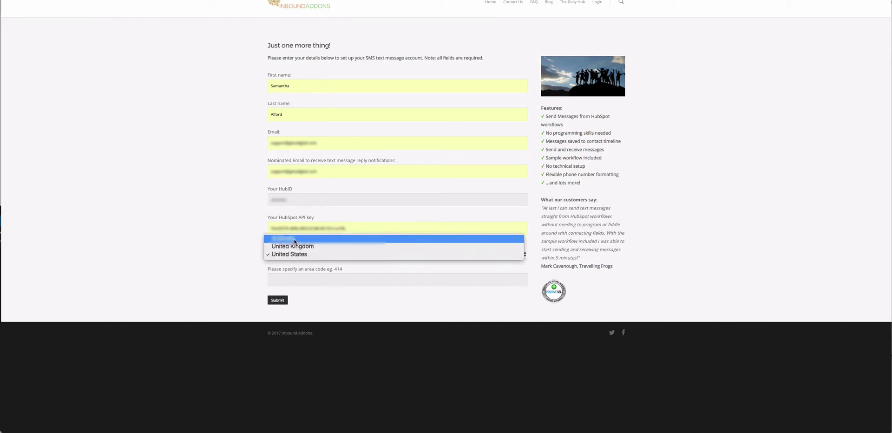
pyautogui.click(295, 239)
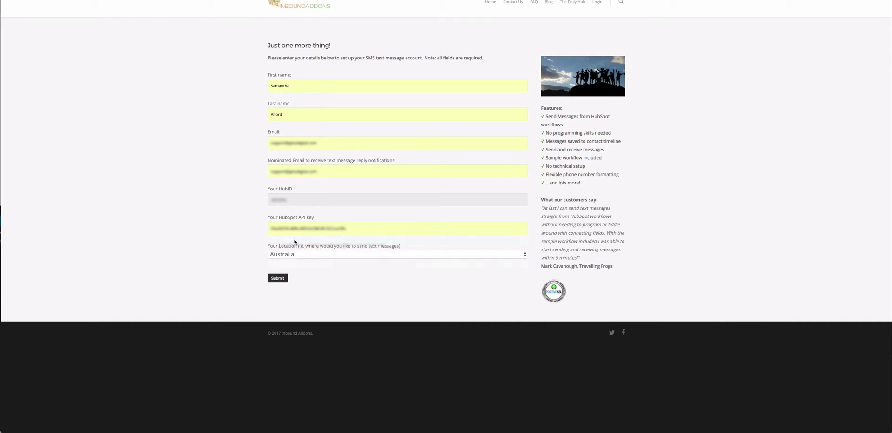
pyautogui.click(280, 280)
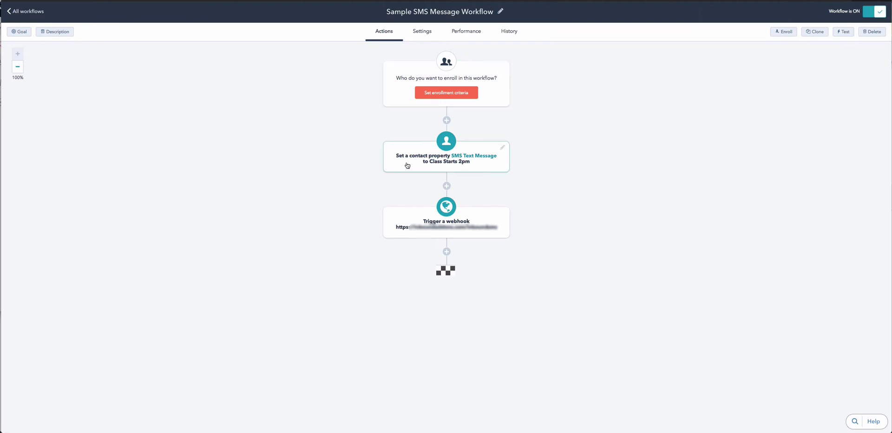
# Edit the Set contact property action to 'Class Starts at 2pm, let us know if you'll be there' and save.
pyautogui.click(502, 149)
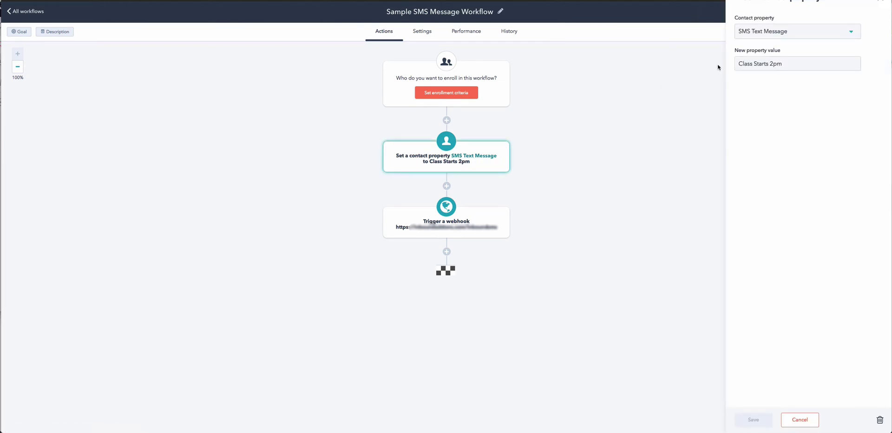
pyautogui.click(789, 63)
pyautogui.moveTo(788, 64); pyautogui.dragTo(736, 64)
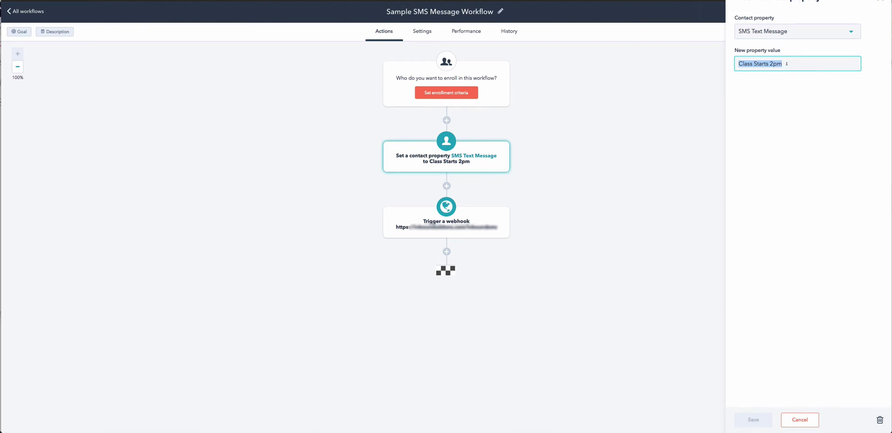
pyautogui.click(770, 64)
pyautogui.write('at 2pm')
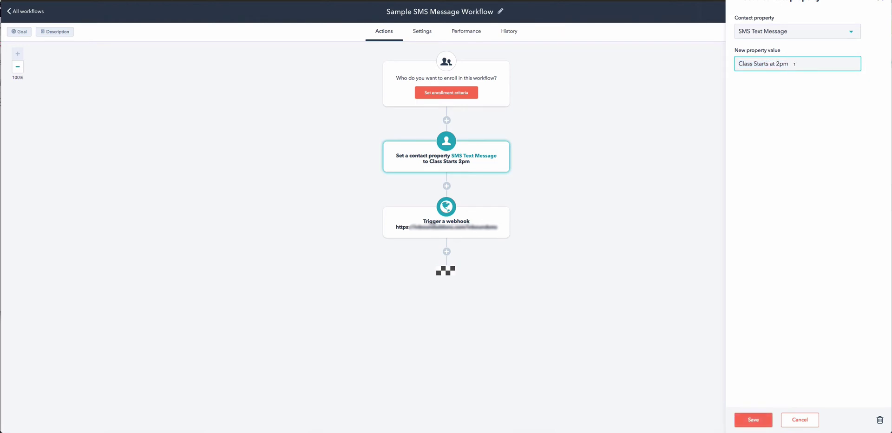
pyautogui.write(", let us know if you'll be there")
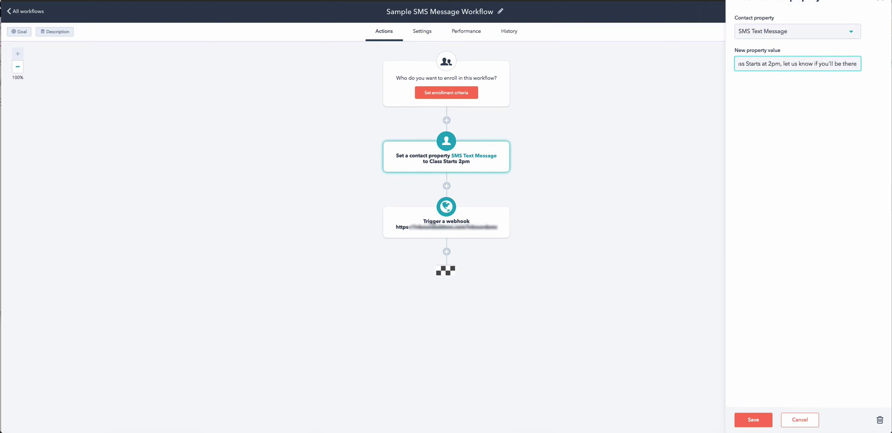
pyautogui.click(753, 419)
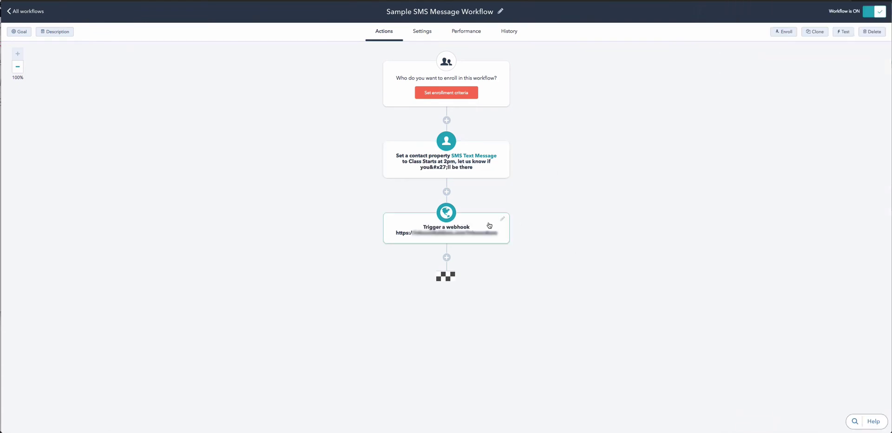
pyautogui.click(502, 218)
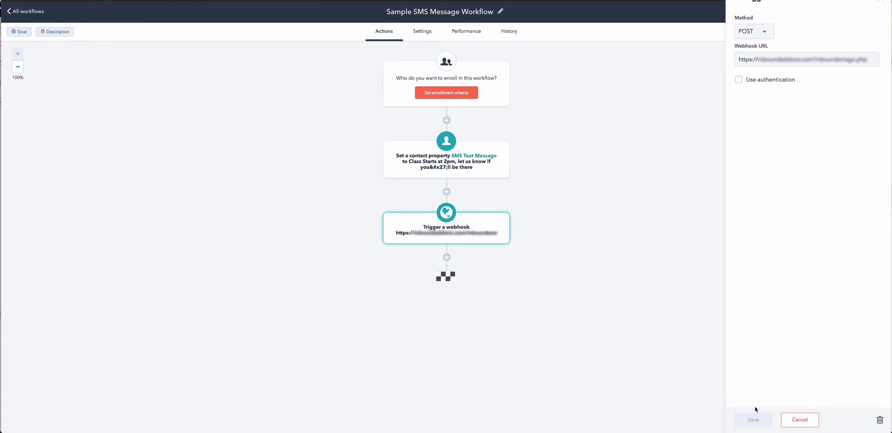
pyautogui.click(795, 420)
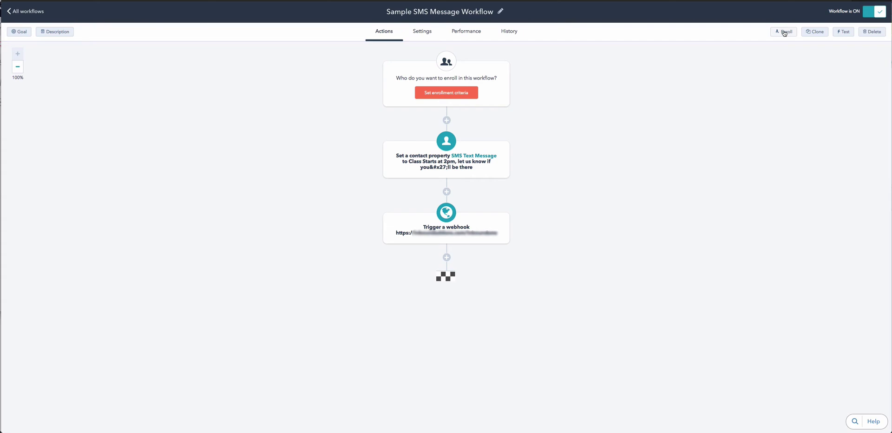
# Enroll contacts from the 'Send text message' list, found by searching 'text', into the workflow.
pyautogui.click(784, 33)
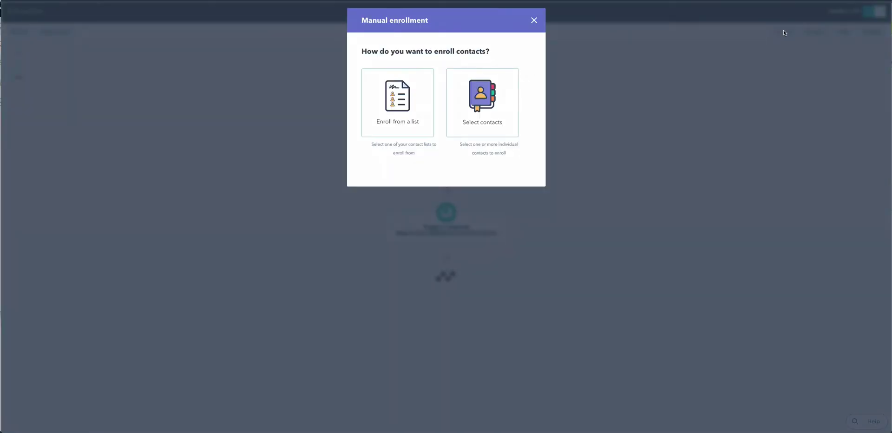
pyautogui.click(400, 107)
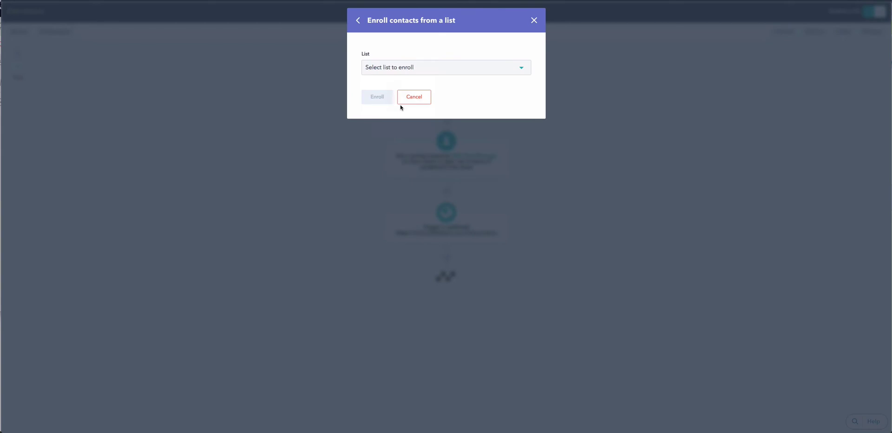
pyautogui.click(402, 67)
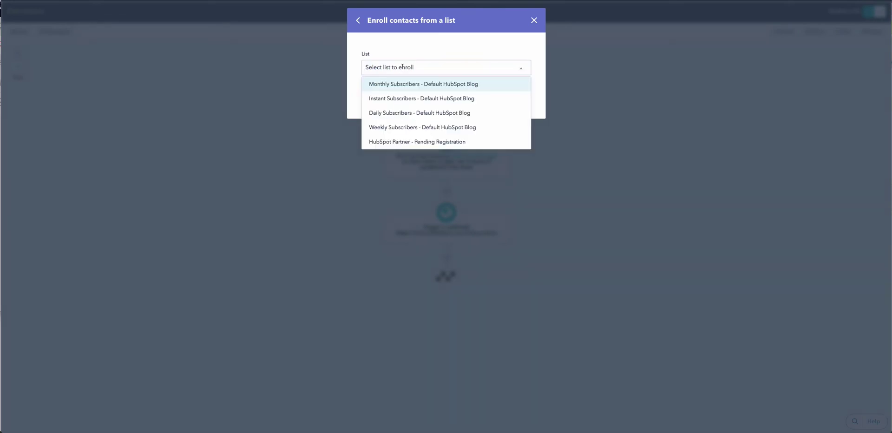
pyautogui.write('text')
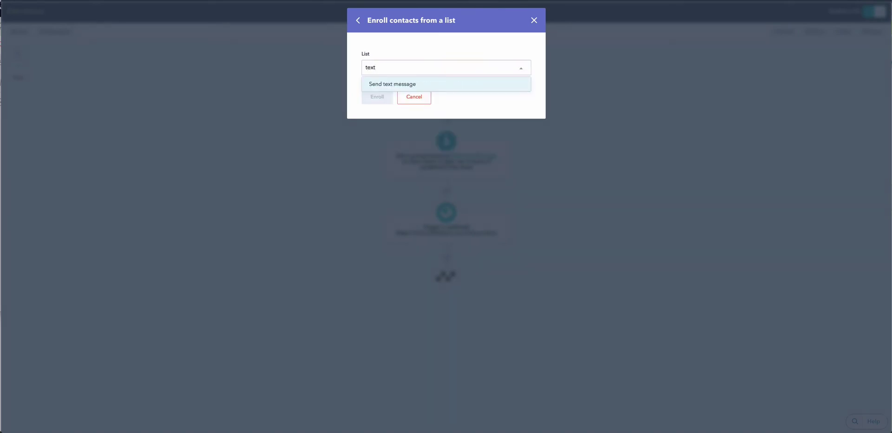
pyautogui.click(398, 84)
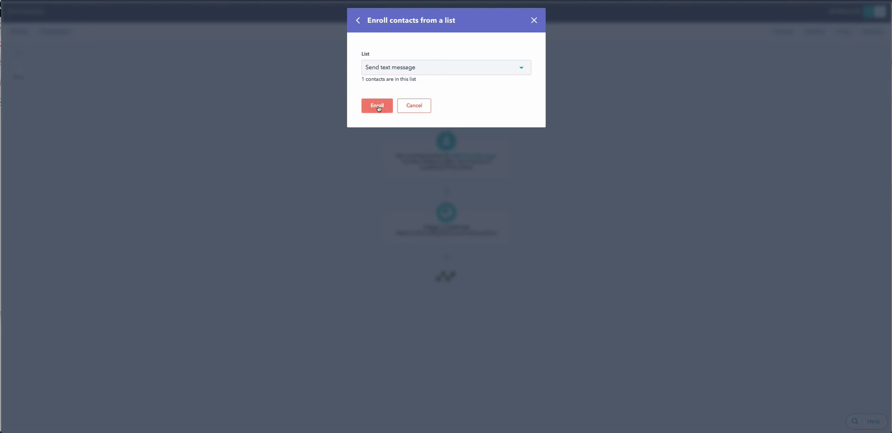
pyautogui.click(378, 107)
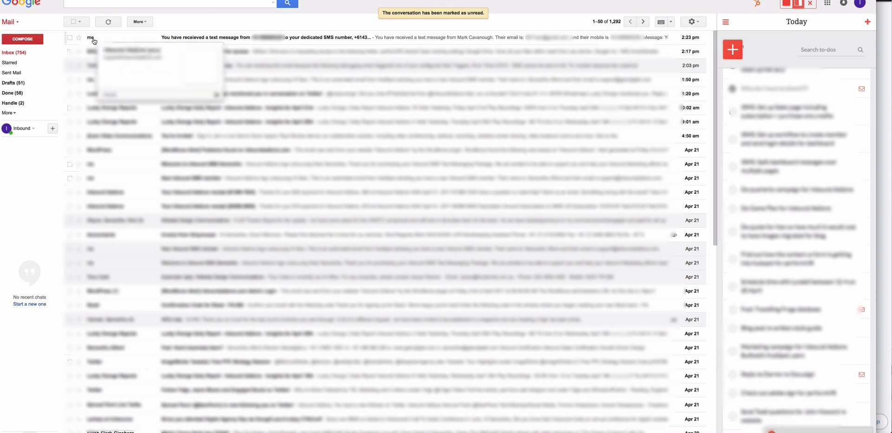
# Open the top 'You have received a text message' email in the Gmail inbox.
pyautogui.click(235, 36)
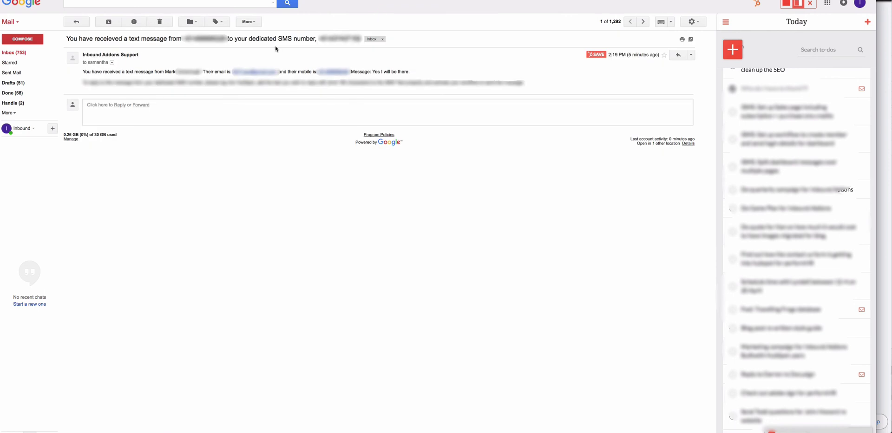